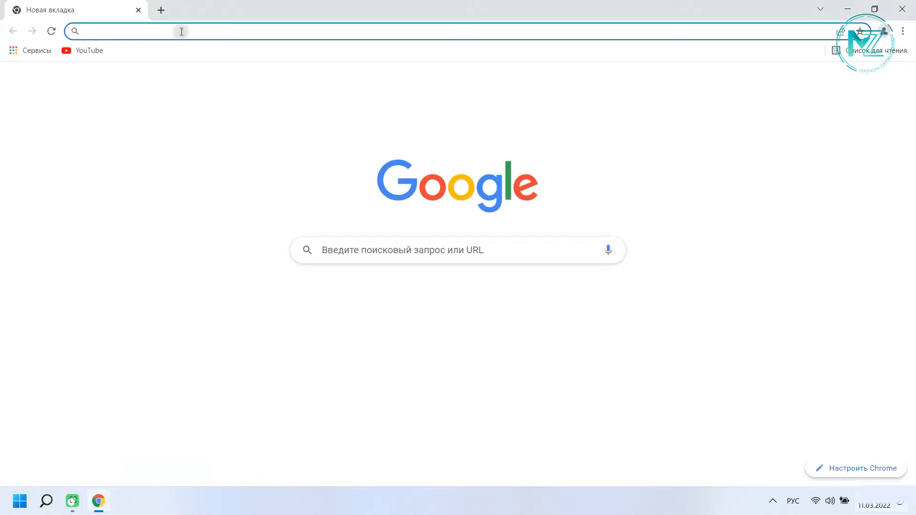
Step: Open the website notepad-plus-plus.org with the English keyboard layout active
{"action": "key", "text": "alt+shift"}
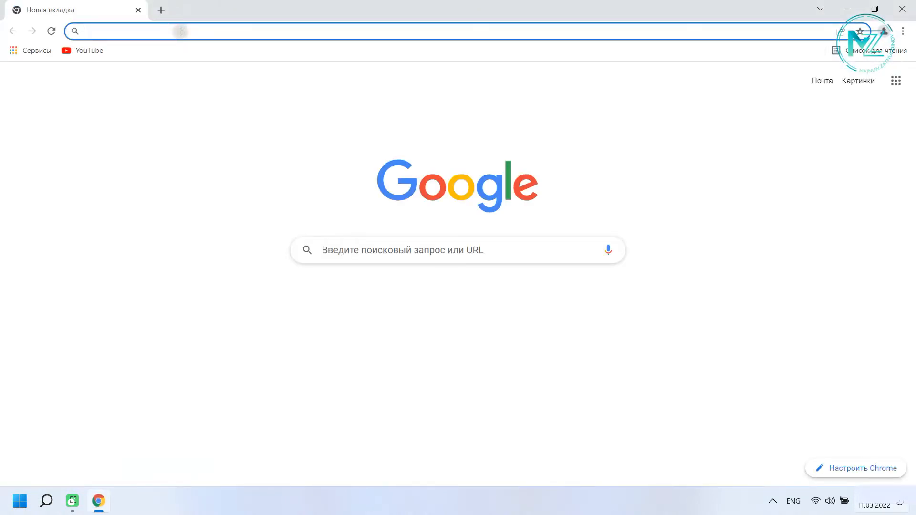
{"action": "type", "text": "notepad"}
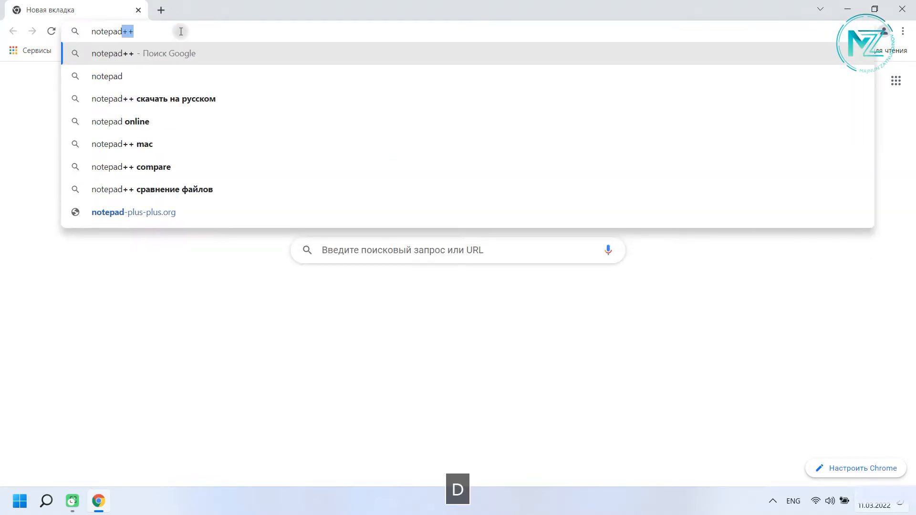
{"action": "type", "text": "-plus-"}
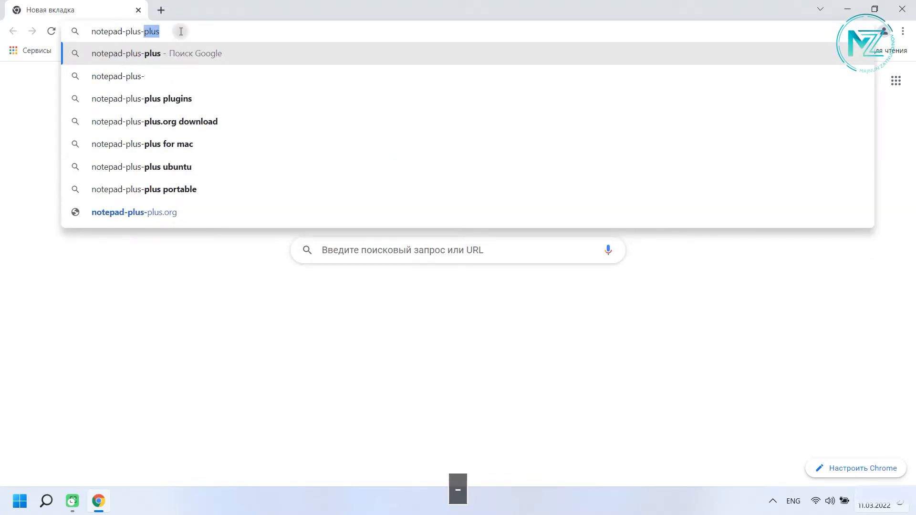
{"action": "type", "text": "plus.org"}
{"action": "key", "text": "Return"}
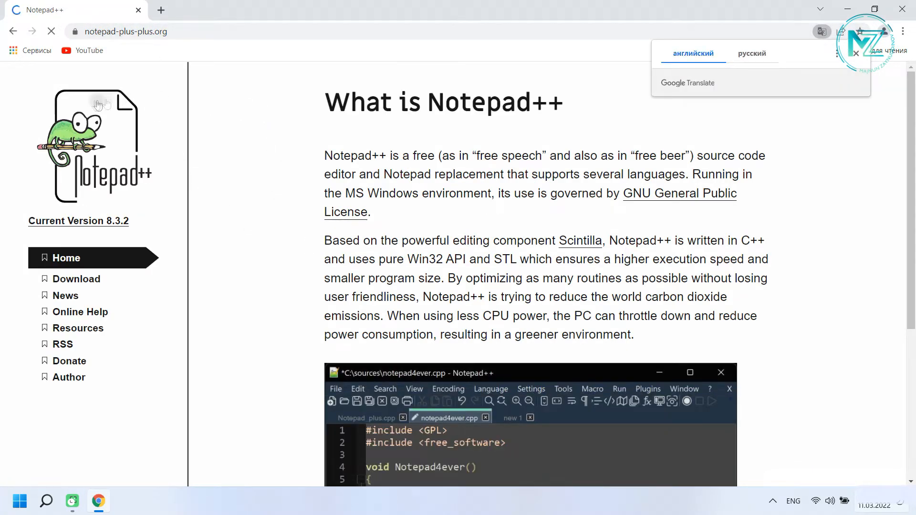
Step: Go to the site's downloads list and open the Notepad++ 8.3.2 release page
{"action": "left_click", "coordinate": [89, 282]}
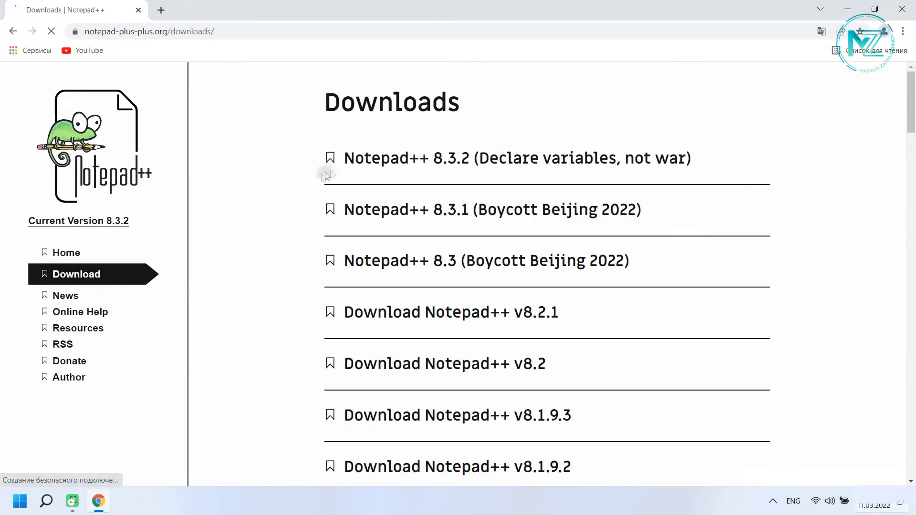
{"action": "scroll", "coordinate": [480, 180], "scroll_direction": "down", "scroll_amount": 15}
{"action": "scroll", "coordinate": [454, 222], "scroll_direction": "up", "scroll_amount": 20}
{"action": "scroll", "coordinate": [308, 210], "scroll_direction": "up", "scroll_amount": 5}
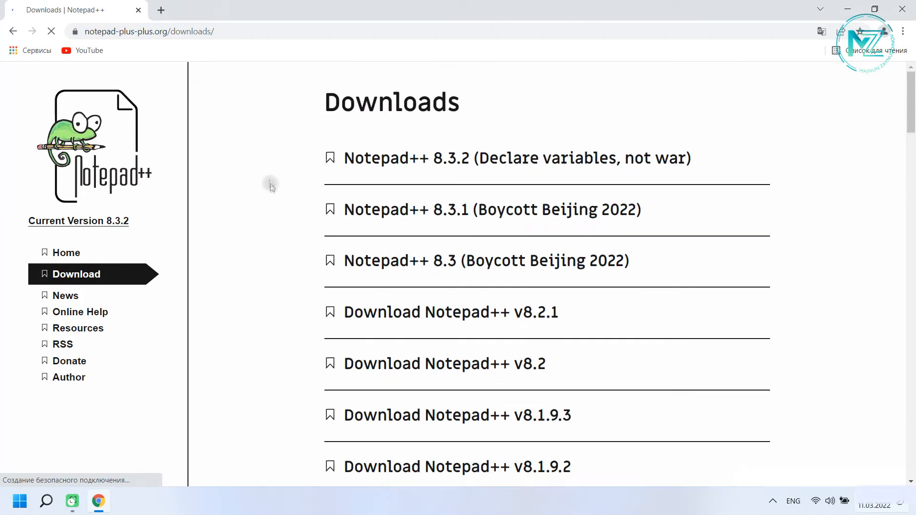
{"action": "left_click", "coordinate": [391, 157]}
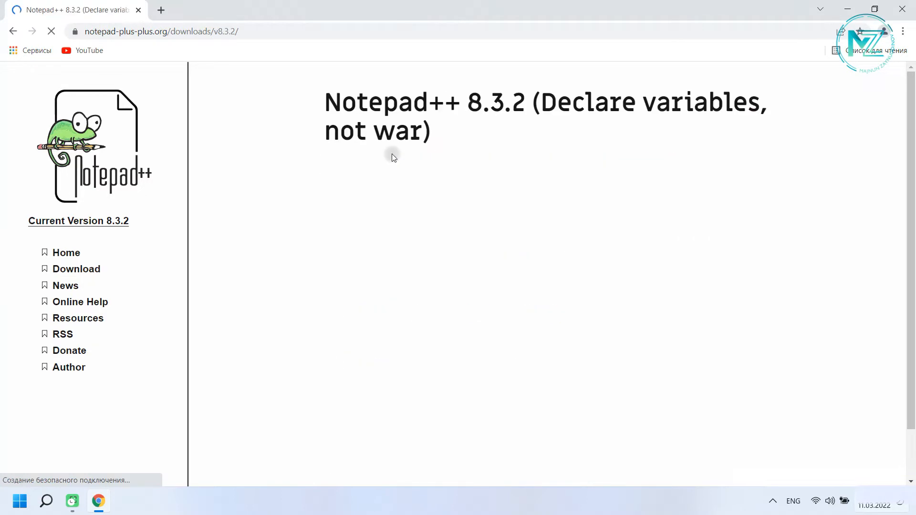
Step: Download the 64-bit Notepad++ 8.3.2 installer from the release page
{"action": "scroll", "coordinate": [261, 154], "scroll_direction": "down", "scroll_amount": 4}
{"action": "scroll", "coordinate": [244, 181], "scroll_direction": "down", "scroll_amount": 1}
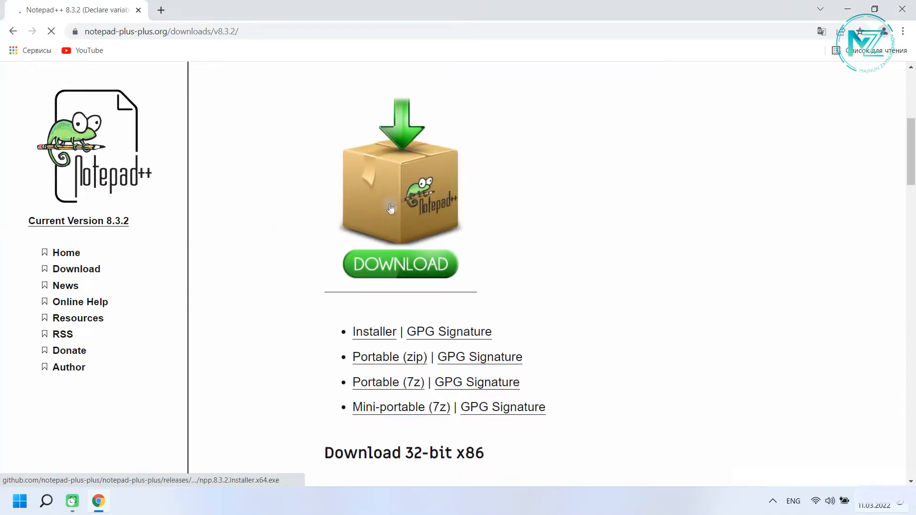
{"action": "left_click", "coordinate": [402, 191]}
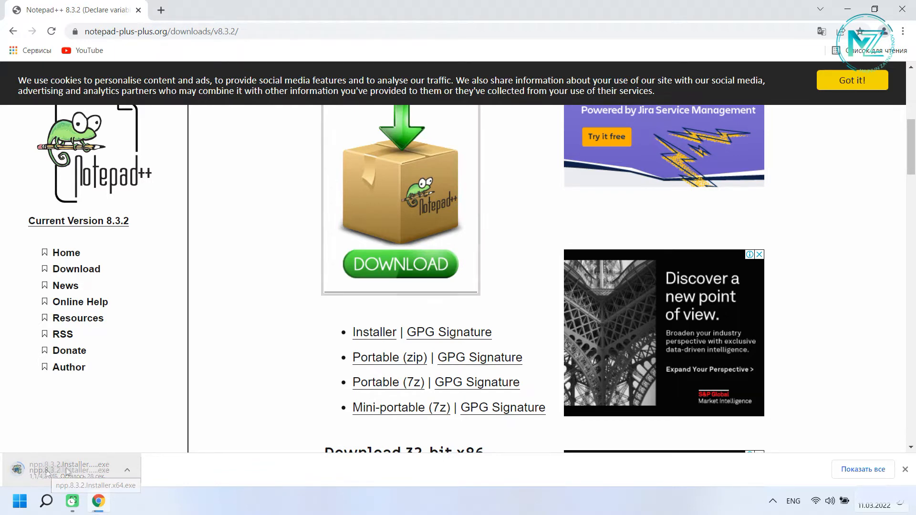
Step: Run the downloaded Notepad++ 8.3.2 installer and confirm Русский as the installer language
{"action": "left_click", "coordinate": [67, 470]}
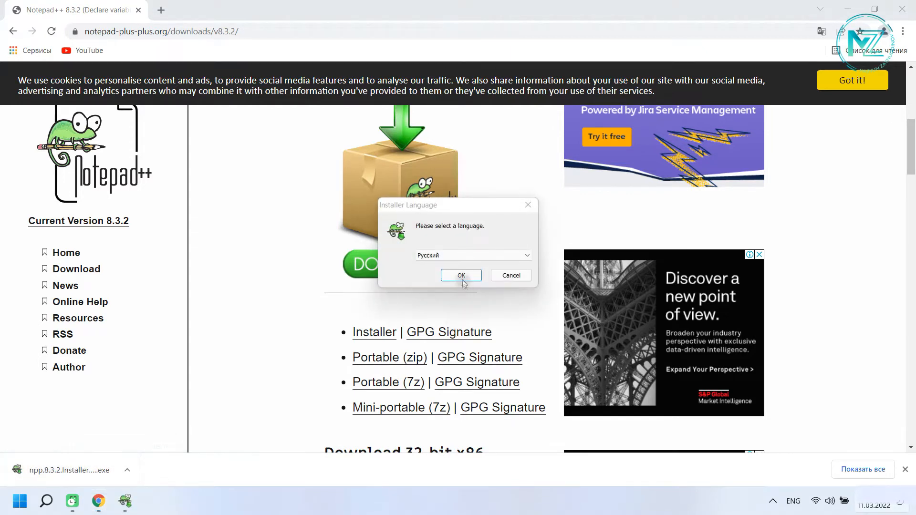
{"action": "left_click", "coordinate": [446, 255]}
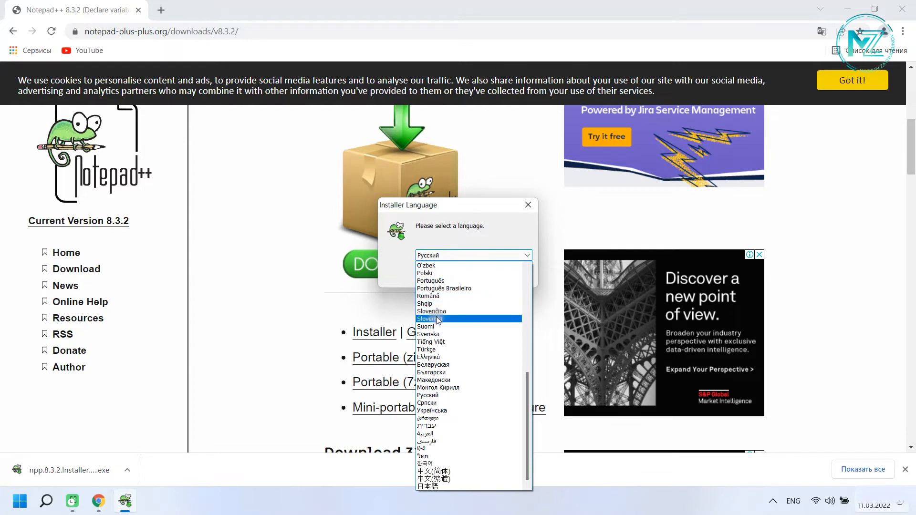
{"action": "left_click", "coordinate": [444, 256]}
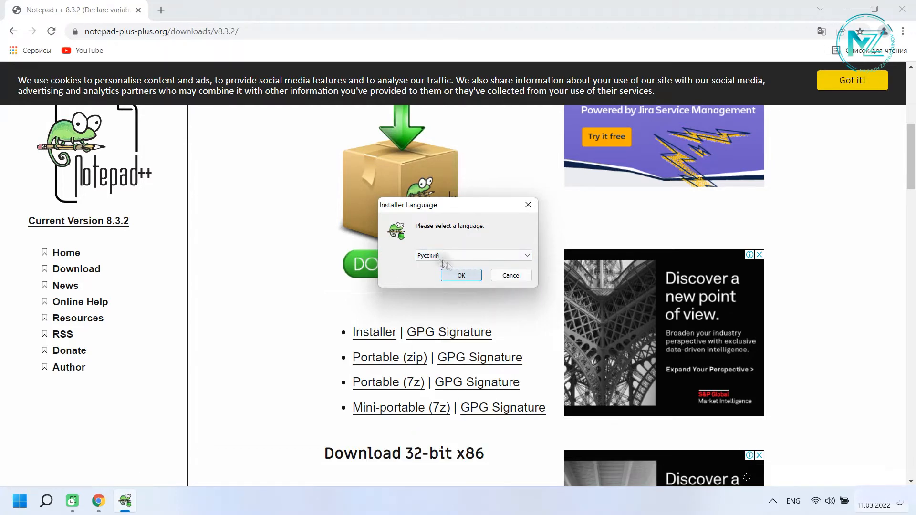
{"action": "left_click", "coordinate": [460, 277]}
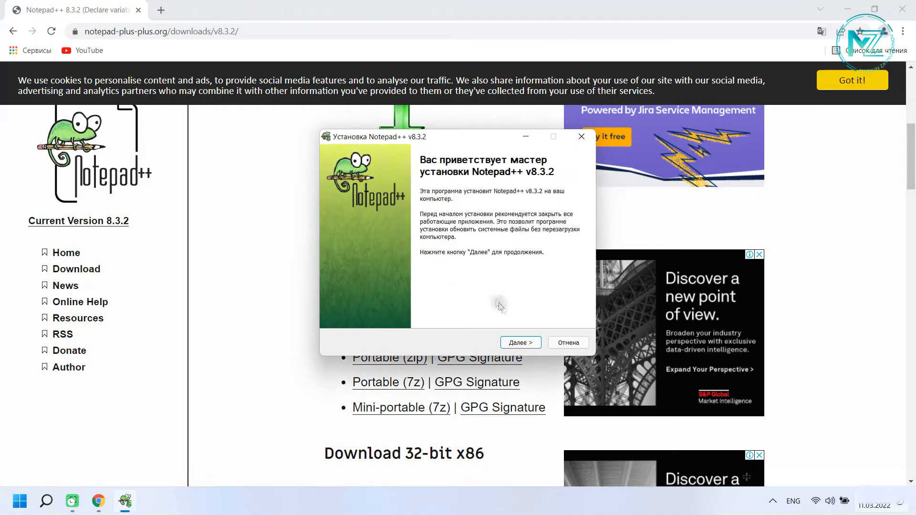
Step: Start the setup wizard, read through the license agreement and accept it
{"action": "left_click", "coordinate": [527, 342]}
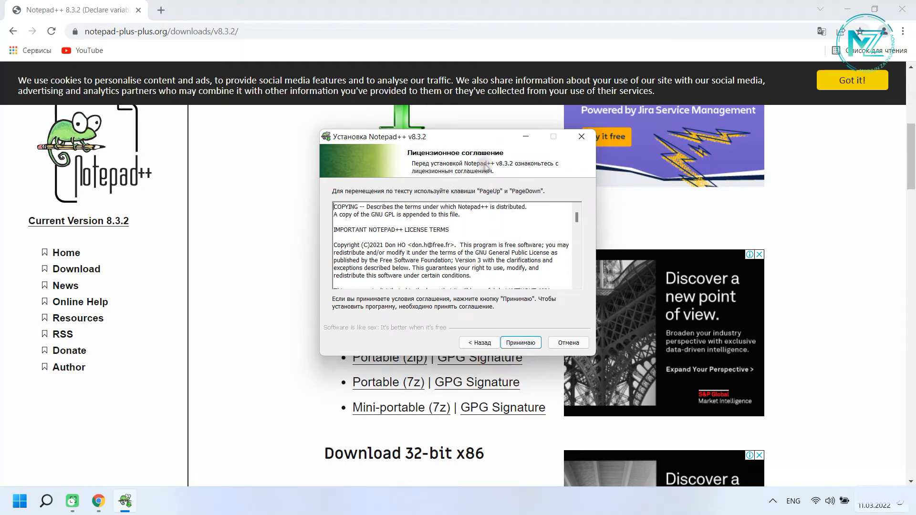
{"action": "left_click", "coordinate": [422, 238]}
{"action": "scroll", "coordinate": [424, 241], "scroll_direction": "down", "scroll_amount": 8}
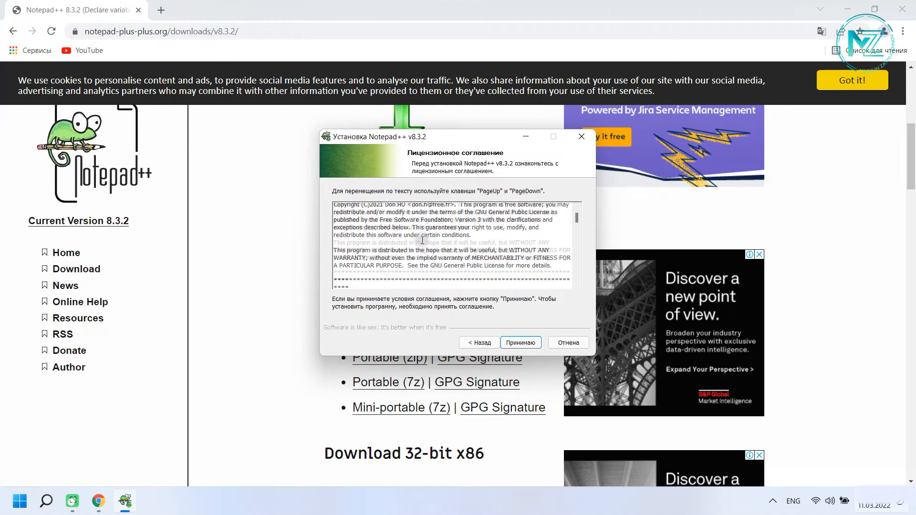
{"action": "scroll", "coordinate": [426, 248], "scroll_direction": "down", "scroll_amount": 3}
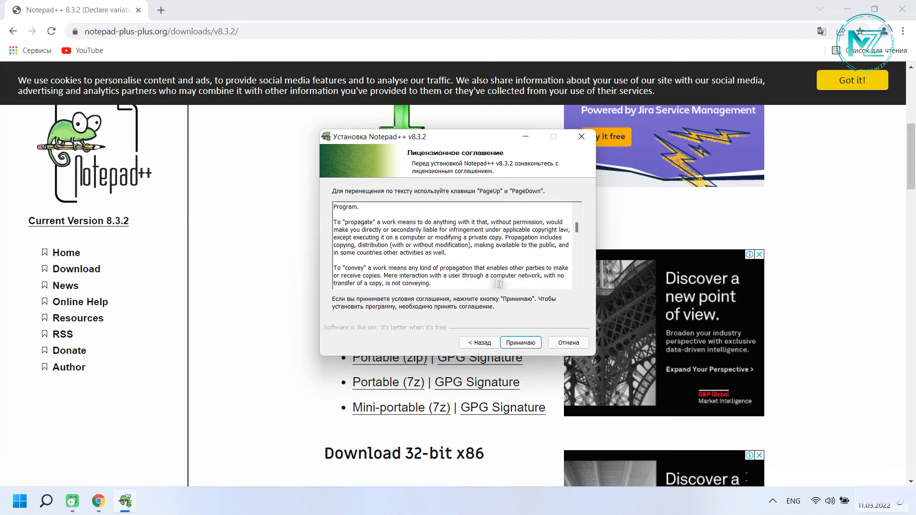
{"action": "left_click", "coordinate": [522, 345]}
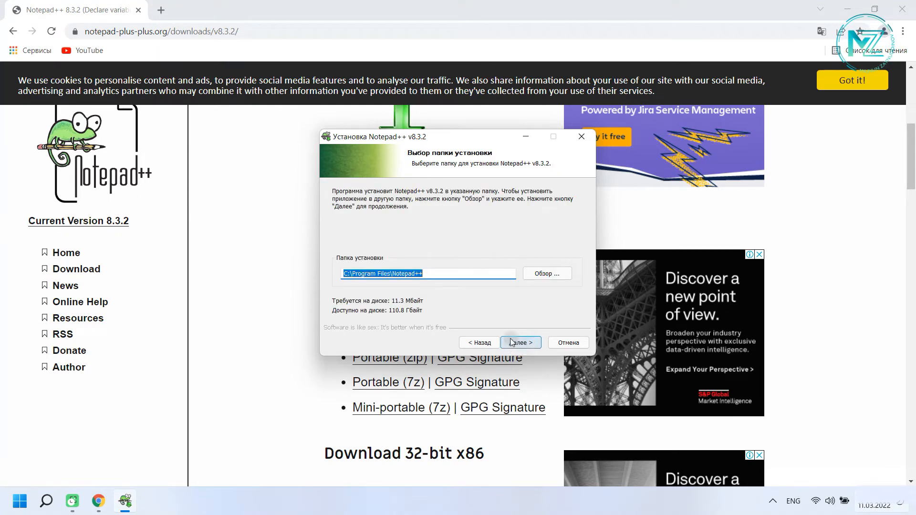
{"action": "left_click", "coordinate": [442, 274]}
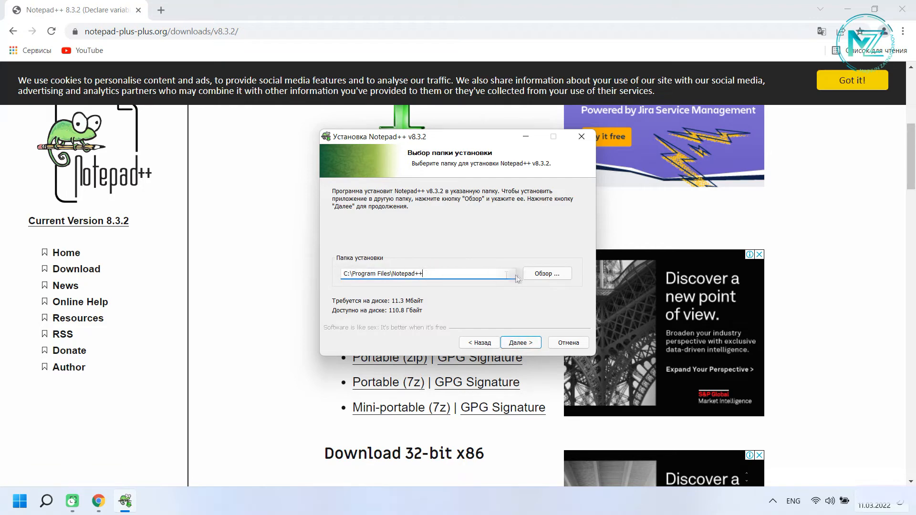
{"action": "left_click", "coordinate": [541, 274]}
{"action": "scroll", "coordinate": [454, 245], "scroll_direction": "down", "scroll_amount": 1}
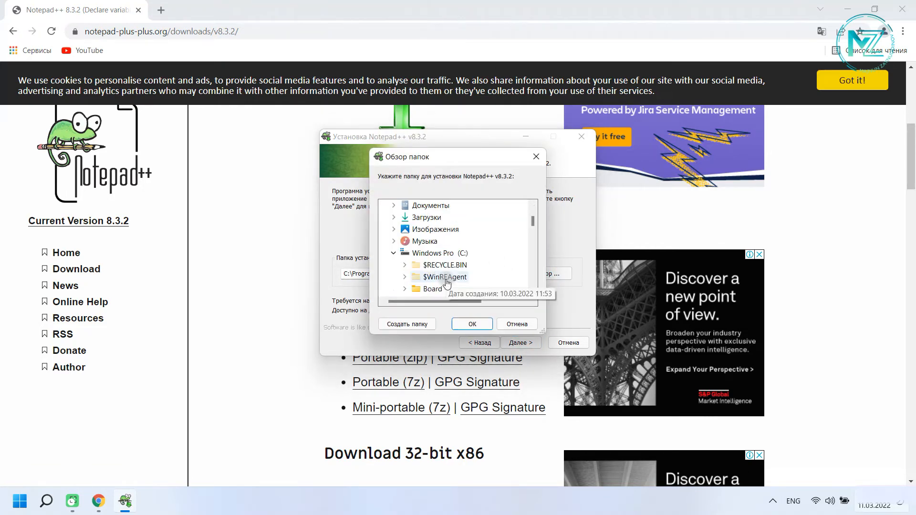
{"action": "scroll", "coordinate": [477, 282], "scroll_direction": "down", "scroll_amount": 5}
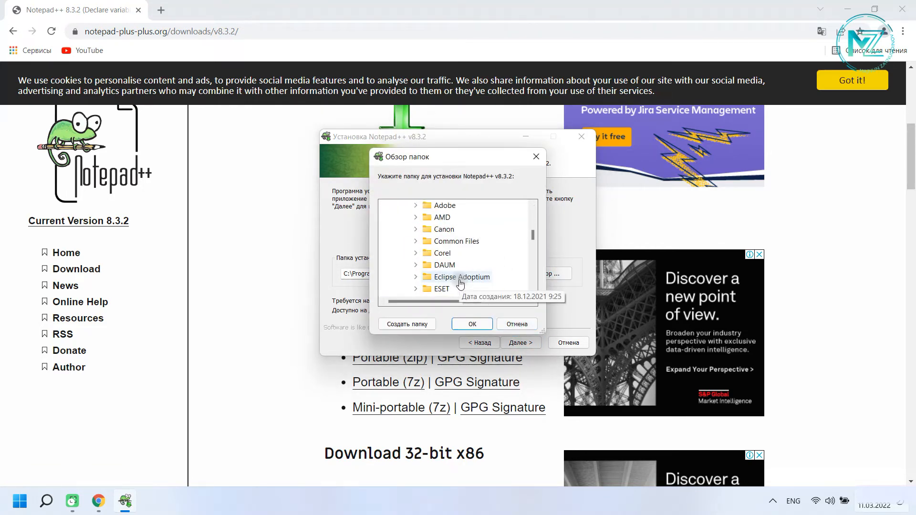
{"action": "left_click", "coordinate": [517, 323]}
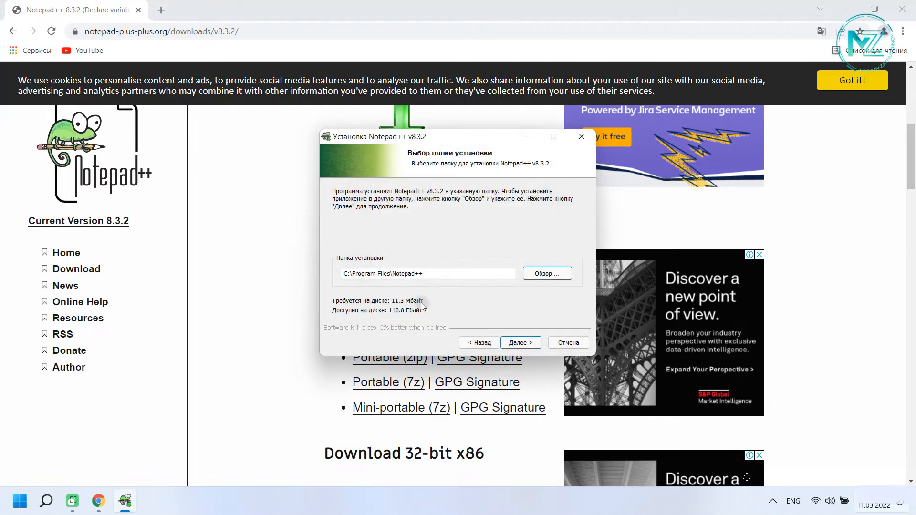
Step: Accept C:\Program Files\Notepad++ as the installation folder, review the component list and continue with the preselected components
{"action": "left_click", "coordinate": [520, 343]}
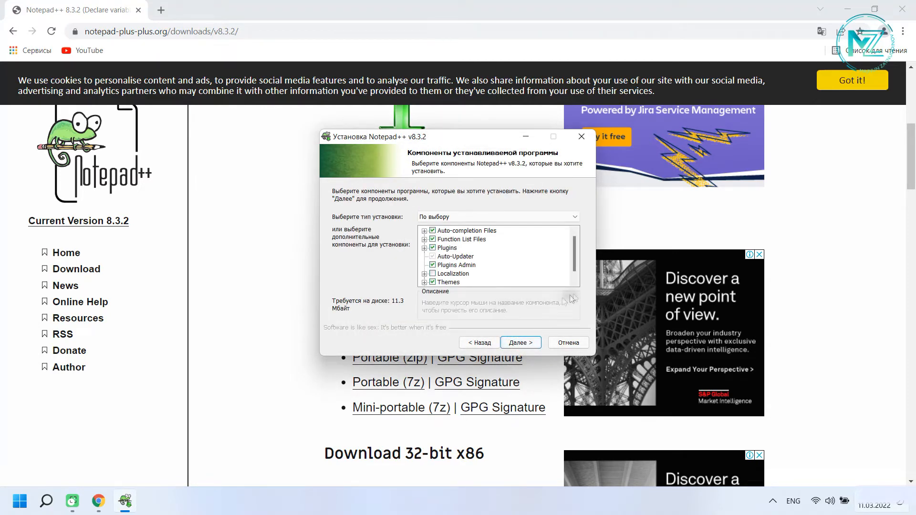
{"action": "left_click", "coordinate": [425, 231]}
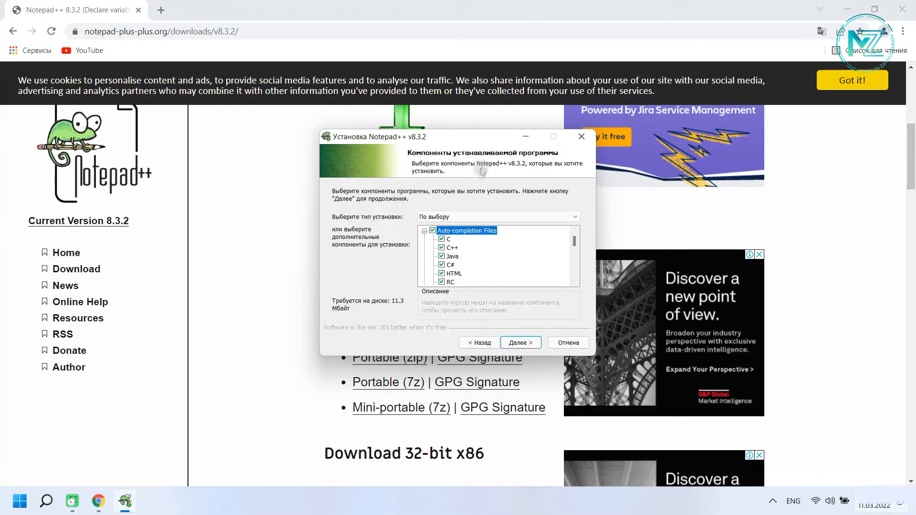
{"action": "scroll", "coordinate": [436, 258], "scroll_direction": "down", "scroll_amount": 6}
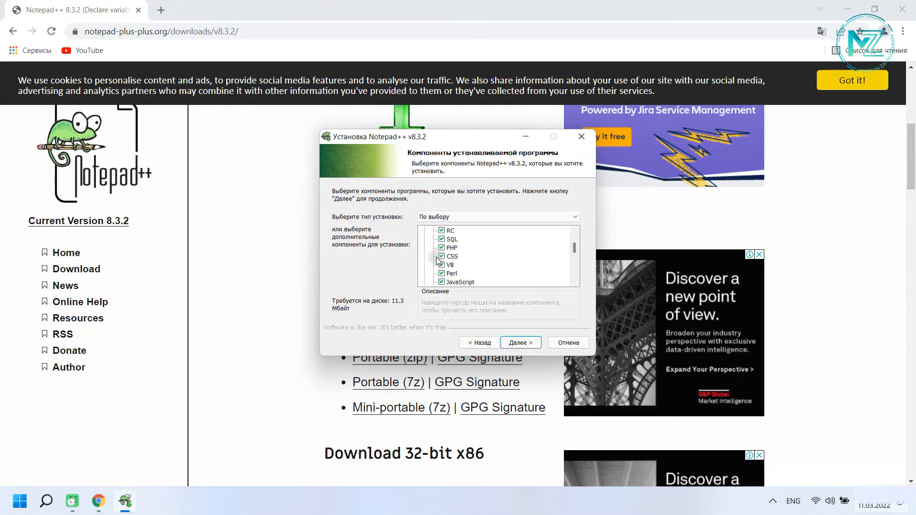
{"action": "scroll", "coordinate": [434, 257], "scroll_direction": "up", "scroll_amount": 6}
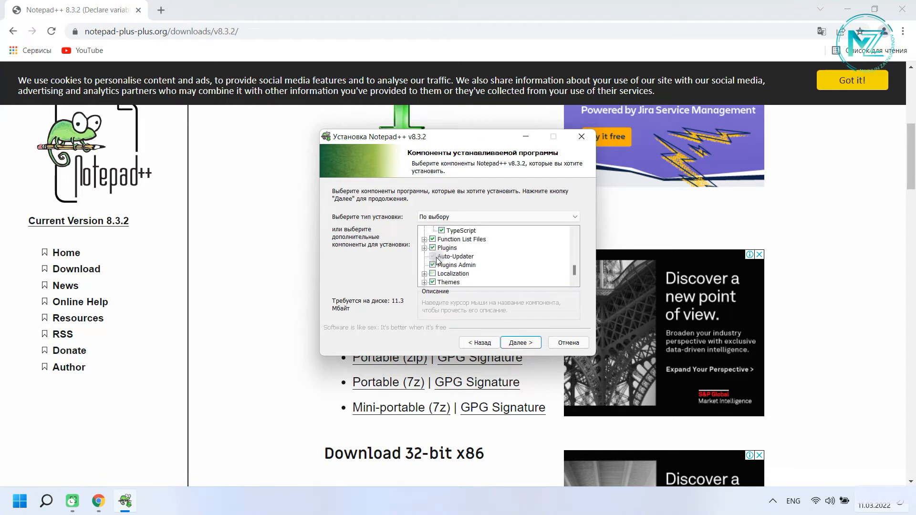
{"action": "scroll", "coordinate": [424, 258], "scroll_direction": "down", "scroll_amount": 5}
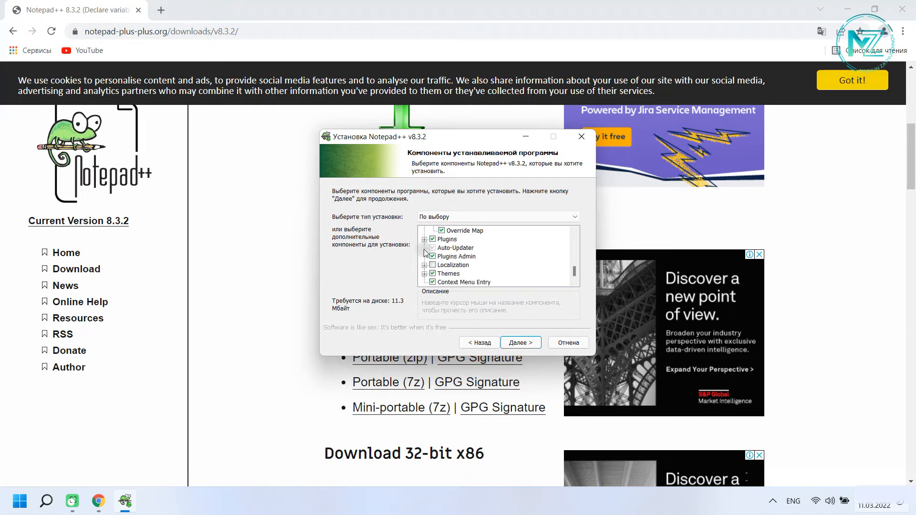
{"action": "scroll", "coordinate": [423, 273], "scroll_direction": "up", "scroll_amount": 2}
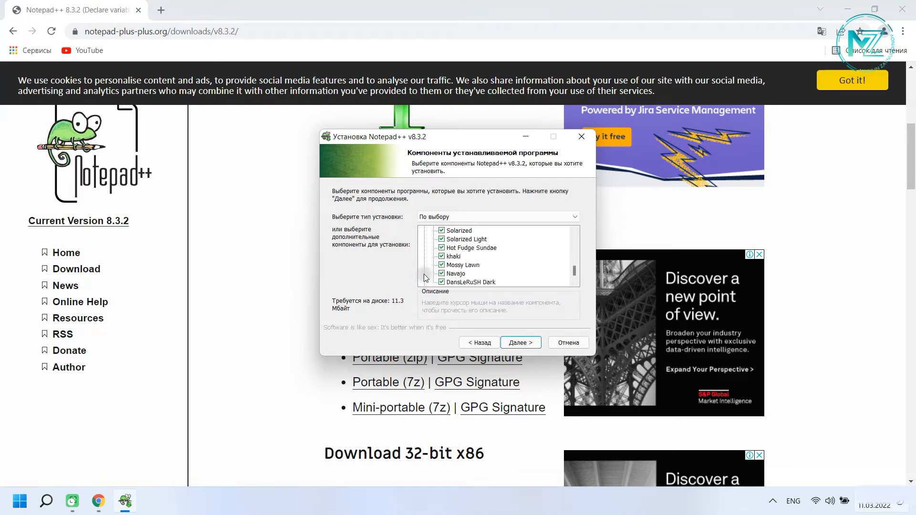
{"action": "scroll", "coordinate": [424, 255], "scroll_direction": "up", "scroll_amount": 5}
{"action": "scroll", "coordinate": [423, 255], "scroll_direction": "up", "scroll_amount": 2}
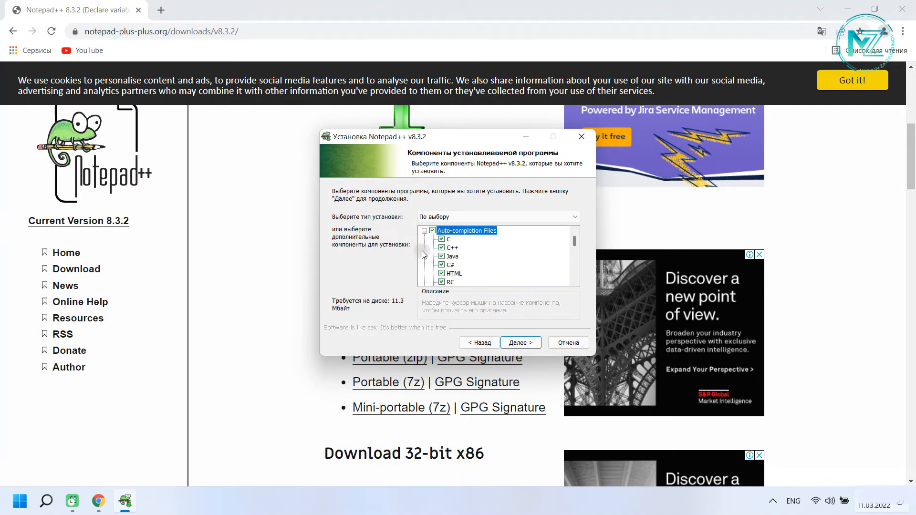
{"action": "left_click", "coordinate": [518, 349]}
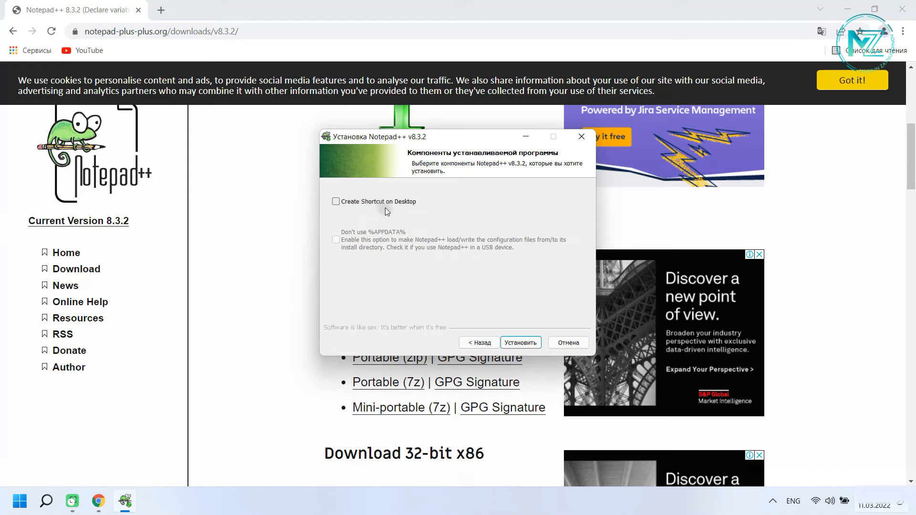
Step: Install Notepad++ with a desktop shortcut and finish the wizard without launching the program
{"action": "left_click", "coordinate": [335, 201]}
{"action": "left_click", "coordinate": [526, 344]}
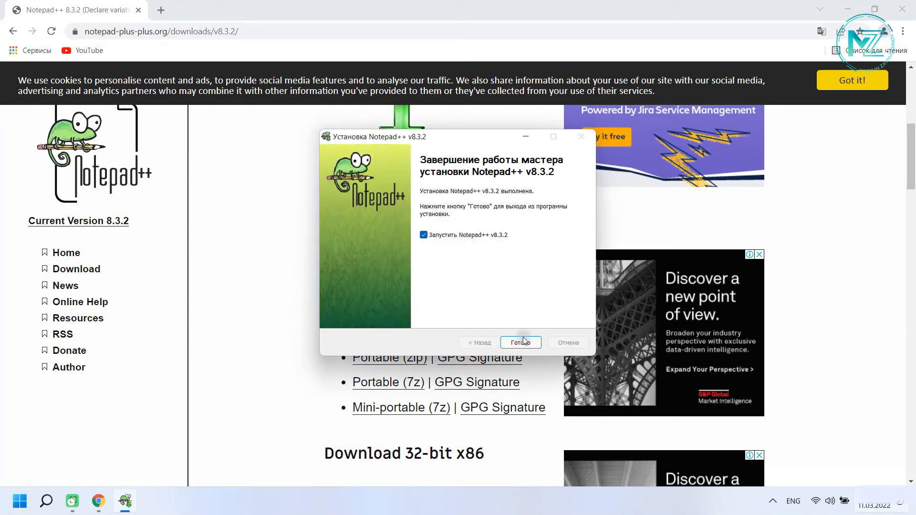
{"action": "left_click", "coordinate": [423, 235]}
{"action": "left_click", "coordinate": [521, 342]}
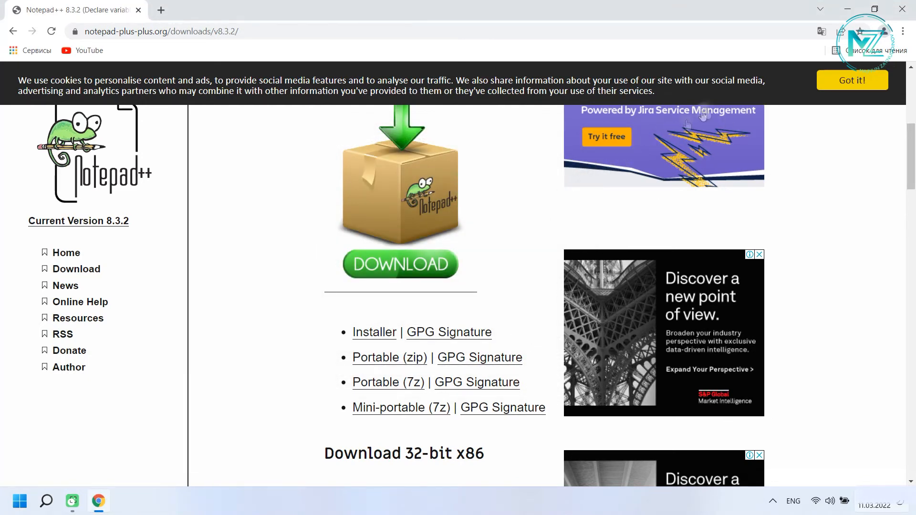
Step: Launch Notepad++ from its desktop shortcut and maximize the window to look through change.log
{"action": "left_click", "coordinate": [847, 8]}
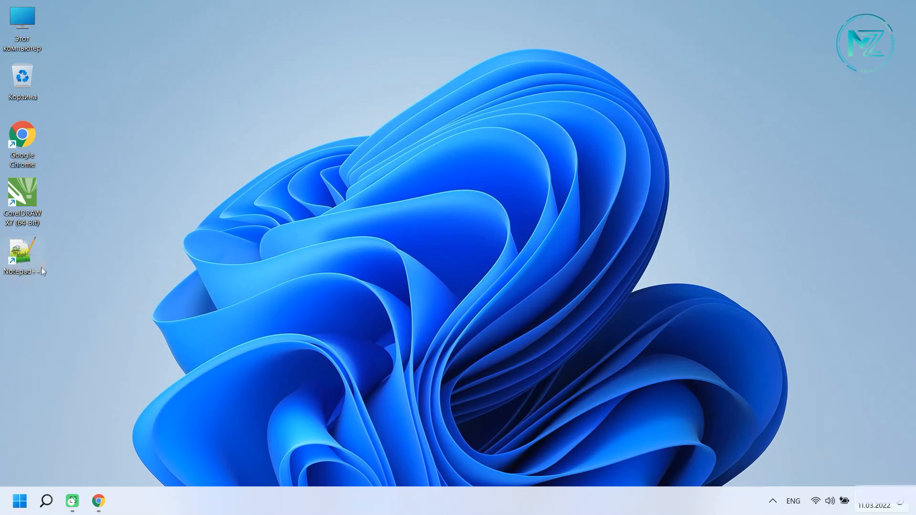
{"action": "double_click", "coordinate": [20, 256]}
{"action": "double_click", "coordinate": [18, 256]}
{"action": "double_click", "coordinate": [22, 256]}
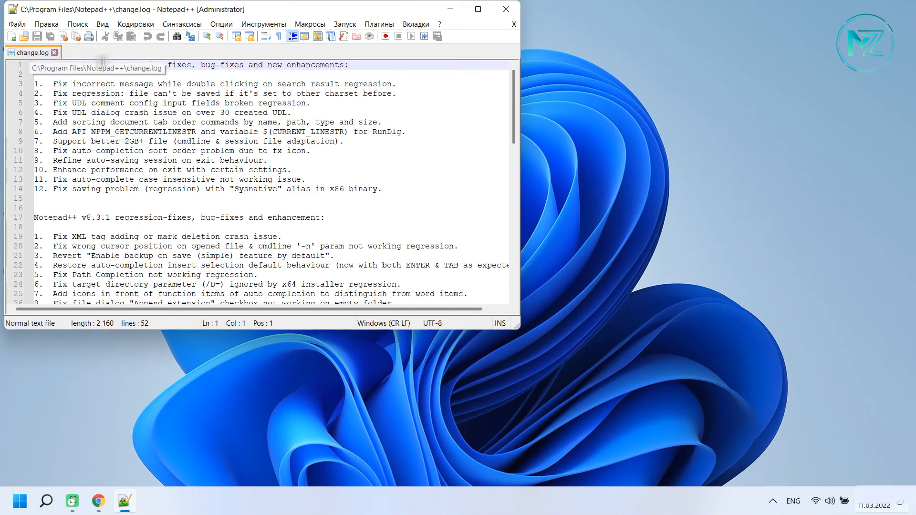
{"action": "left_click", "coordinate": [477, 10]}
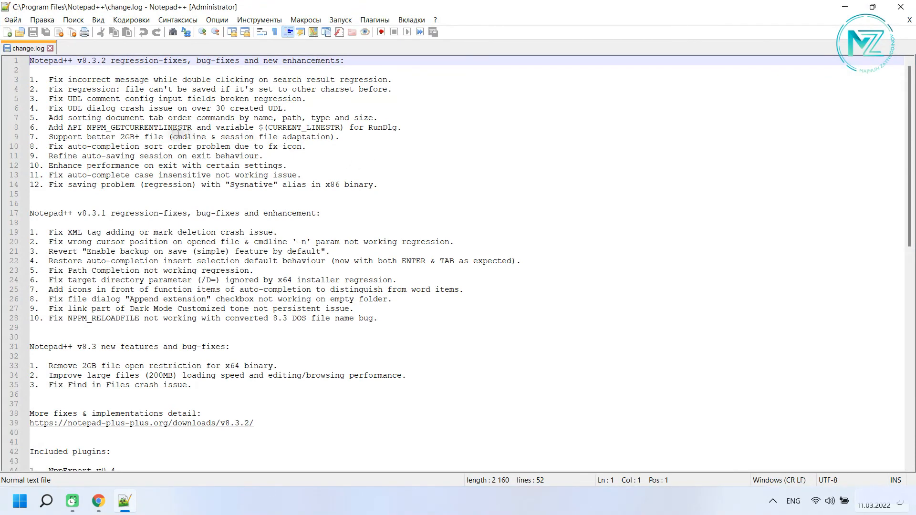
{"action": "scroll", "coordinate": [120, 143], "scroll_direction": "down", "scroll_amount": 7}
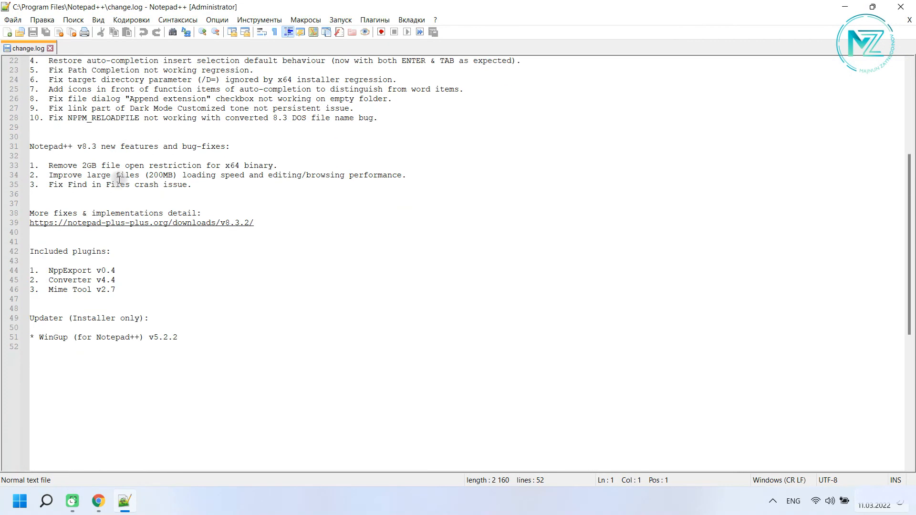
{"action": "scroll", "coordinate": [119, 179], "scroll_direction": "up", "scroll_amount": 7}
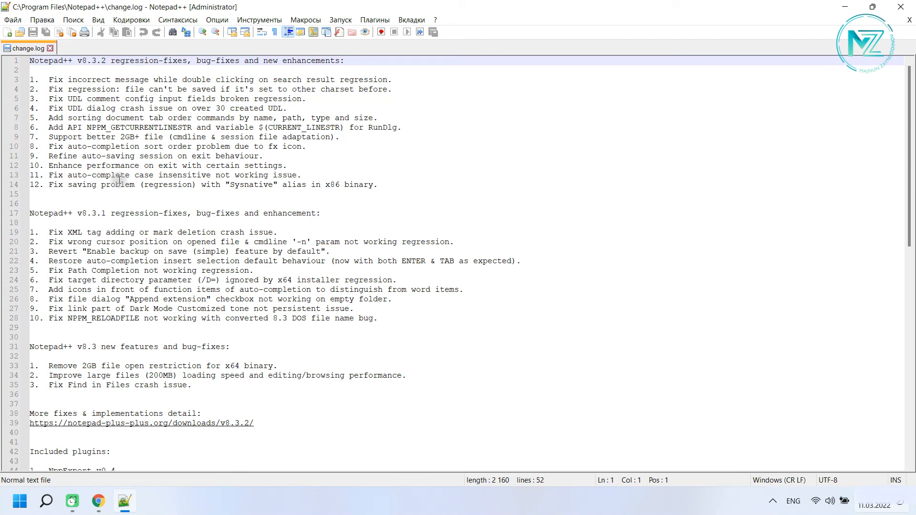